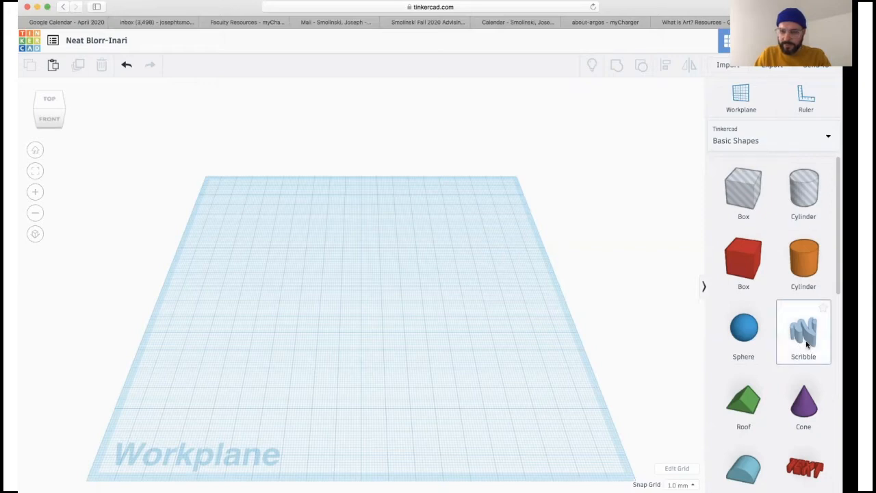
- Place a Scribble shape near the middle of the workplane and open its drawing canvas
left_click_drag(787, 334, 375, 329)
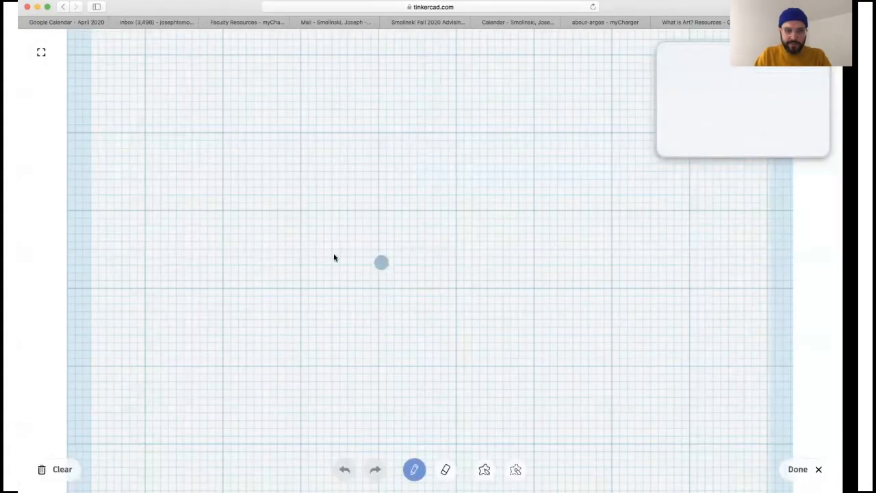
mouse_move(326, 316)
left_mouse_down()
mouse_move(290, 206)
mouse_move(465, 144)
mouse_move(399, 352)
mouse_move(490, 365)
left_mouse_up()
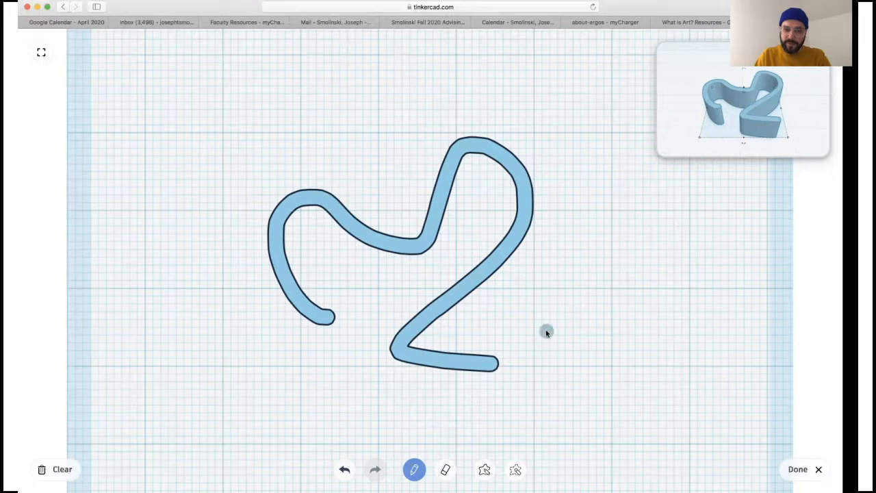
left_click(516, 471)
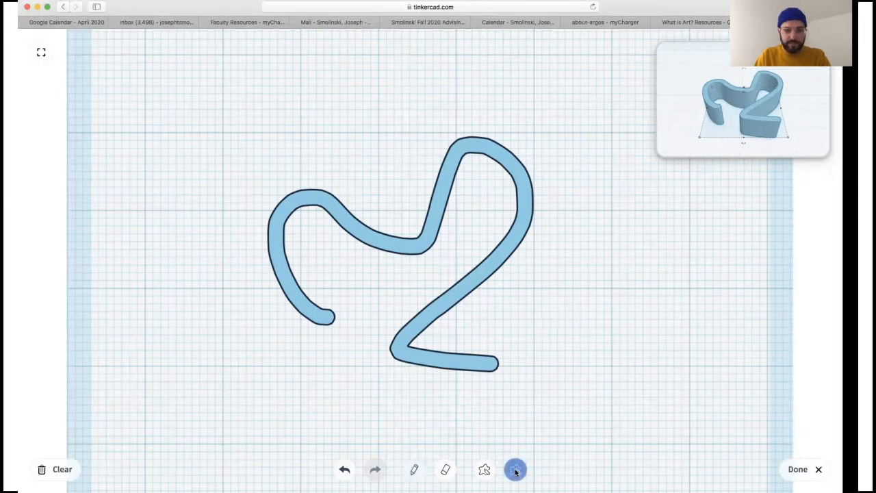
mouse_move(464, 406)
left_mouse_down()
mouse_move(282, 102)
mouse_move(570, 150)
mouse_move(449, 406)
left_mouse_up()
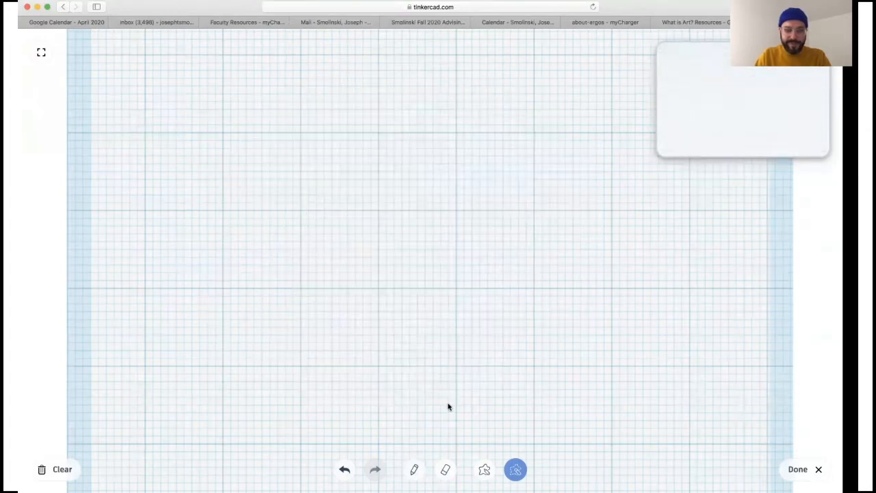
- Draw a rough freehand disc in the scribble and cover it with a closed filled outline so no gaps remain
left_click(414, 469)
mouse_move(383, 278)
left_mouse_down()
mouse_move(363, 266)
mouse_move(348, 288)
left_mouse_up()
mouse_move(443, 234)
left_mouse_down()
mouse_move(354, 248)
mouse_move(293, 295)
mouse_move(372, 358)
mouse_move(302, 364)
mouse_move(319, 345)
mouse_move(278, 280)
mouse_move(273, 219)
mouse_move(470, 239)
mouse_move(307, 280)
mouse_move(414, 166)
mouse_move(330, 208)
mouse_move(302, 252)
mouse_move(386, 301)
mouse_move(376, 308)
mouse_move(410, 356)
mouse_move(375, 351)
mouse_move(344, 315)
mouse_move(472, 309)
left_mouse_up()
left_click_drag(472, 252, 472, 254)
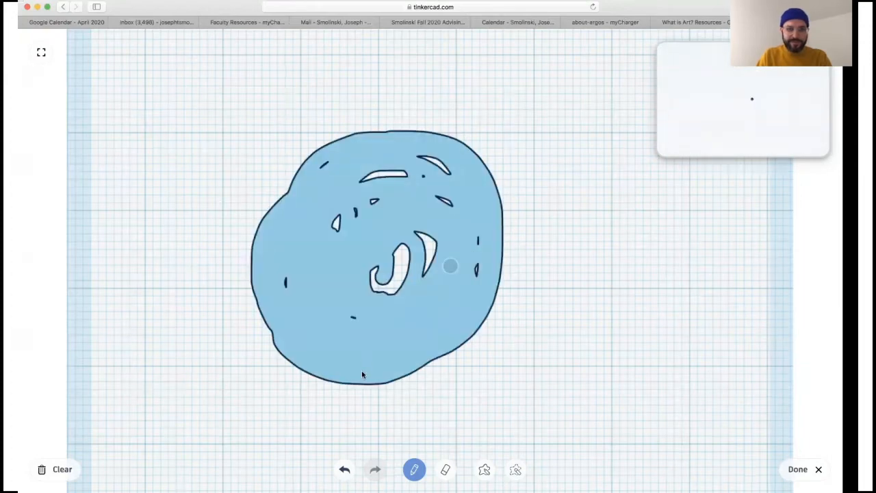
left_click(484, 470)
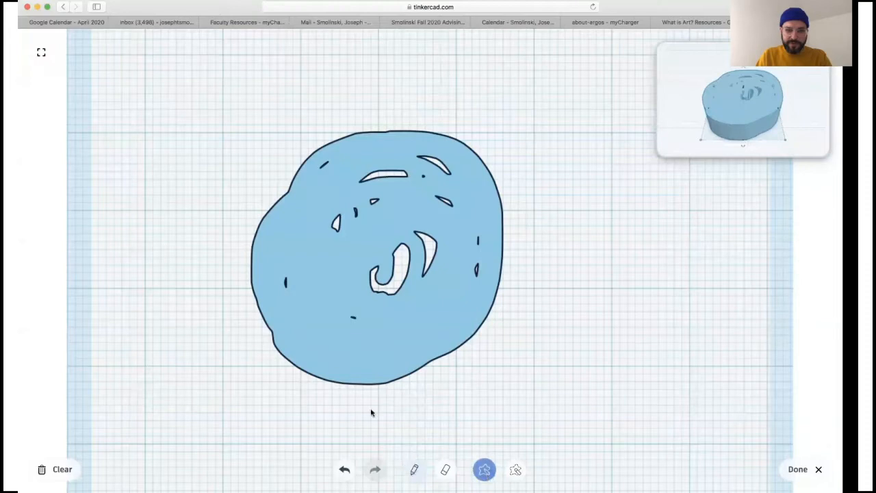
mouse_move(340, 393)
left_mouse_down()
mouse_move(241, 327)
mouse_move(304, 88)
mouse_move(495, 119)
mouse_move(482, 321)
mouse_move(393, 391)
mouse_move(332, 390)
left_mouse_up()
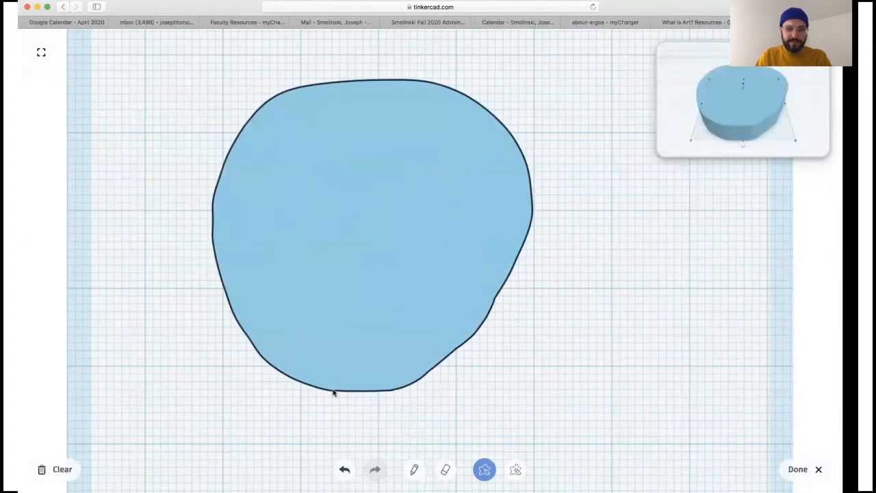
- Erase four wedge-shaped openings from the disc to form a peace sign, and finish the scribble
left_click(445, 469)
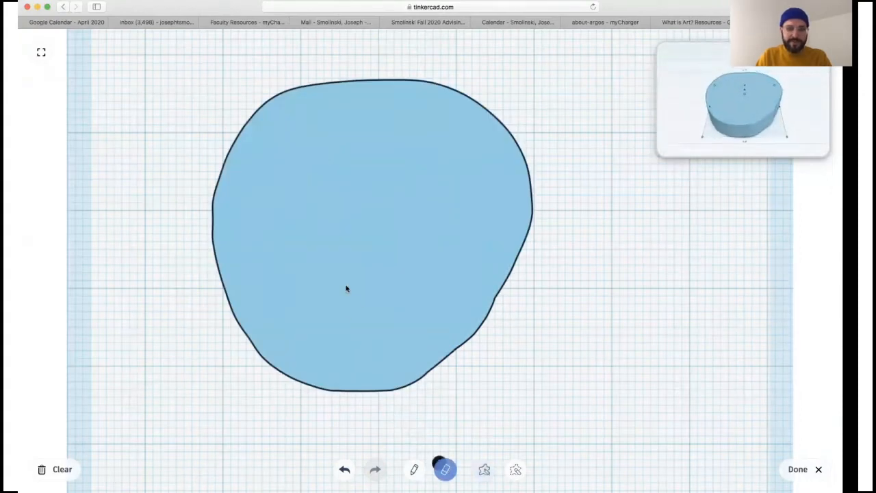
mouse_move(324, 126)
left_mouse_down()
mouse_move(295, 154)
mouse_move(267, 242)
mouse_move(276, 273)
mouse_move(344, 206)
mouse_move(326, 130)
mouse_move(280, 249)
mouse_move(273, 247)
mouse_move(304, 149)
mouse_move(337, 204)
mouse_move(297, 239)
mouse_move(311, 171)
mouse_move(324, 197)
mouse_move(321, 186)
mouse_move(308, 230)
left_mouse_up()
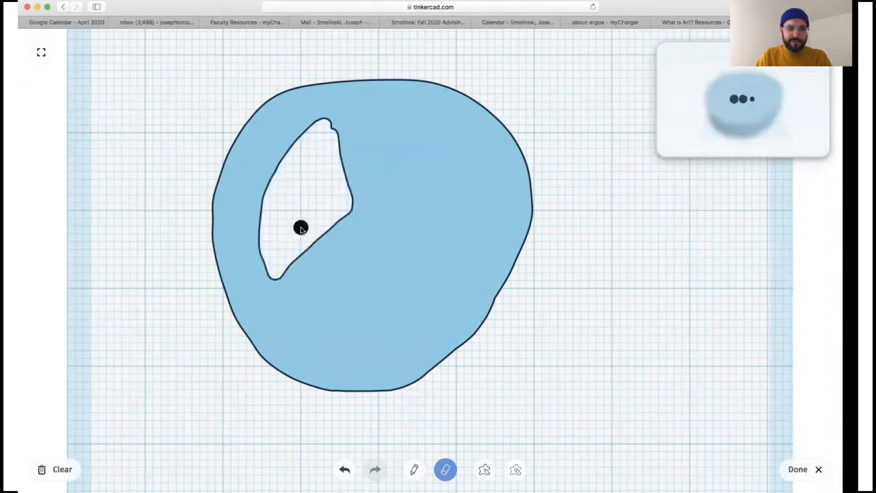
left_click(515, 469)
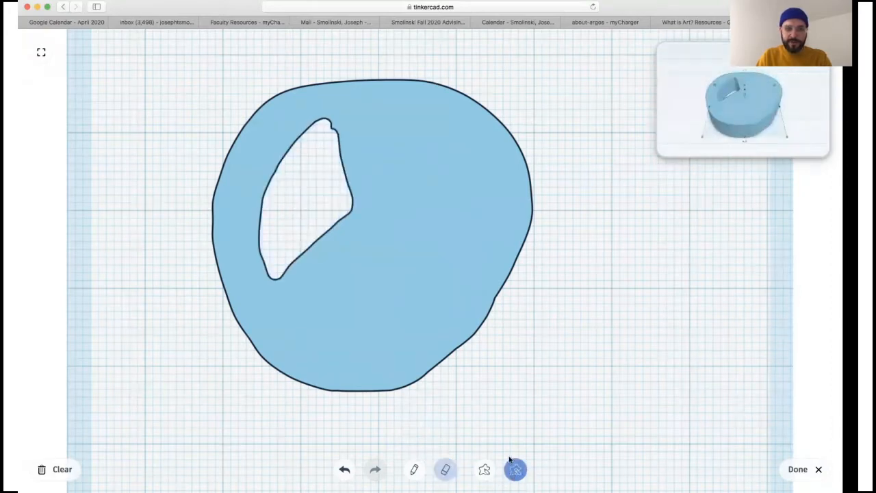
mouse_move(384, 210)
left_mouse_down()
mouse_move(467, 283)
mouse_move(488, 186)
mouse_move(402, 121)
mouse_move(368, 116)
left_mouse_up()
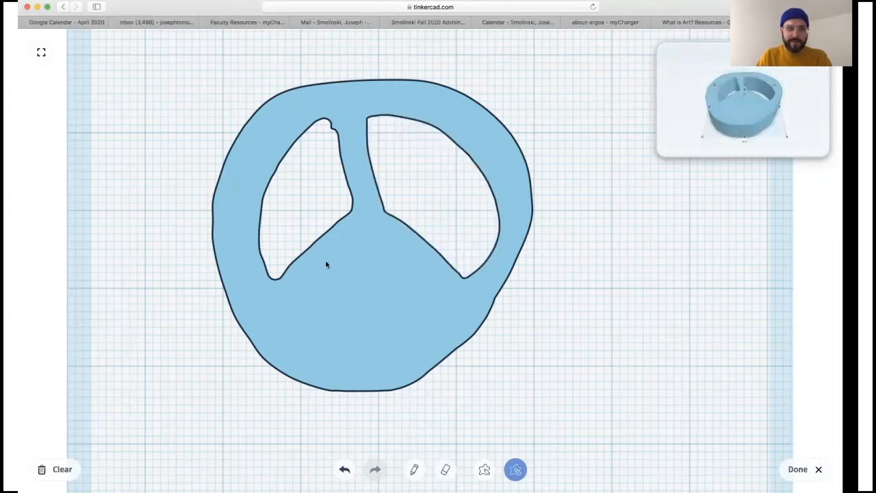
mouse_move(348, 236)
left_mouse_down()
mouse_move(354, 334)
mouse_move(350, 351)
mouse_move(328, 350)
mouse_move(294, 317)
mouse_move(349, 238)
mouse_move(383, 357)
mouse_move(437, 308)
mouse_move(441, 288)
left_mouse_up()
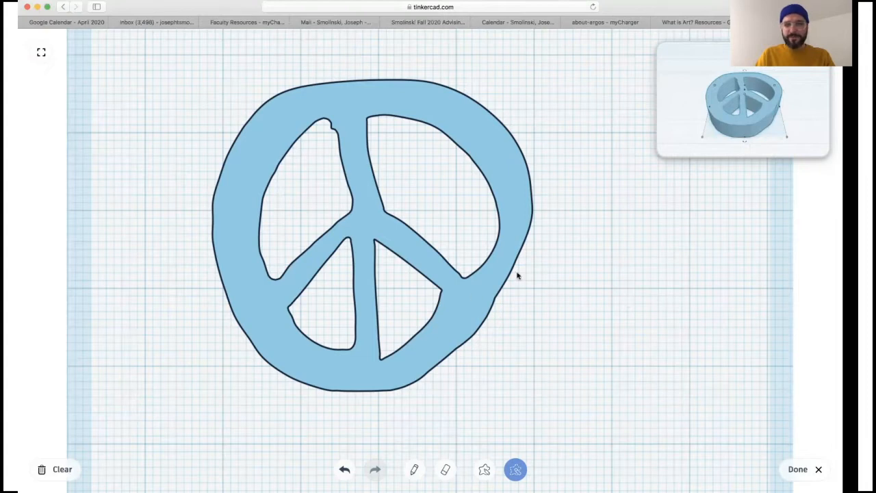
left_click(797, 468)
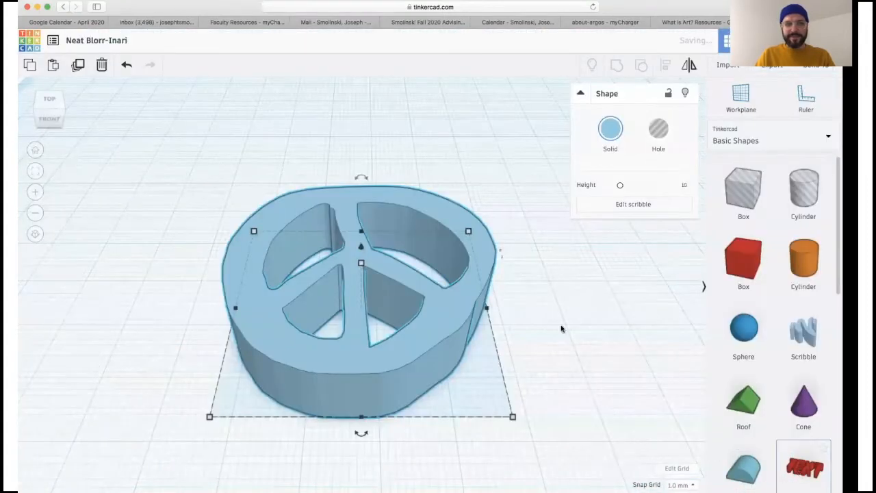
- Shrink the peace sign to 38 mm wide and 30.61 mm deep and flatten its height
mouse_move(510, 415)
left_mouse_down()
mouse_move(434, 351)
mouse_move(536, 414)
mouse_move(596, 390)
mouse_move(495, 408)
left_mouse_up()
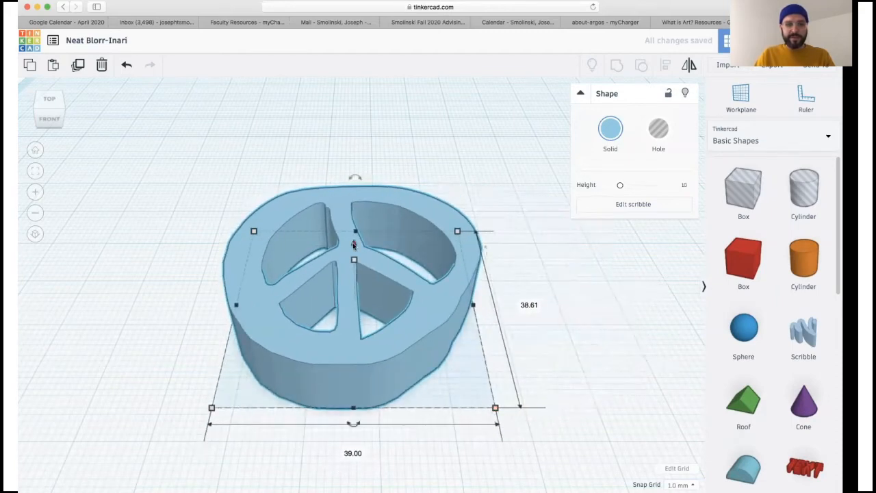
left_click_drag(354, 262, 356, 294)
left_click_drag(494, 408, 480, 364)
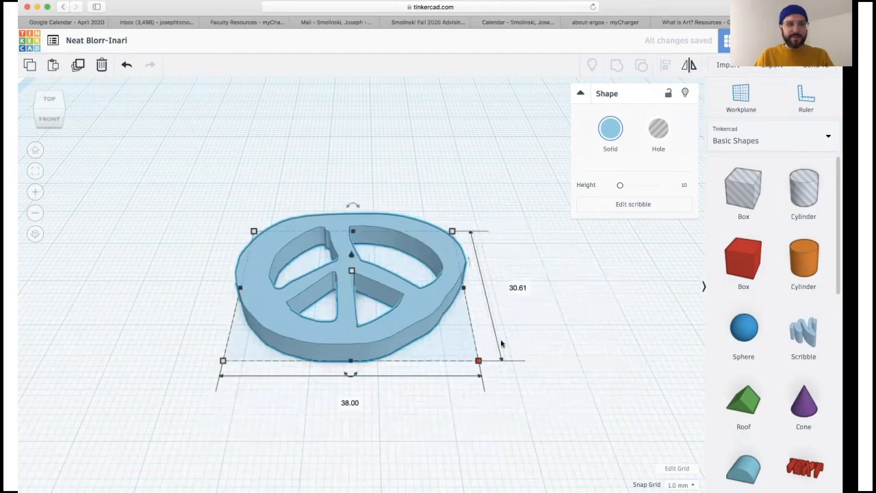
scroll(504, 276, "down", 6)
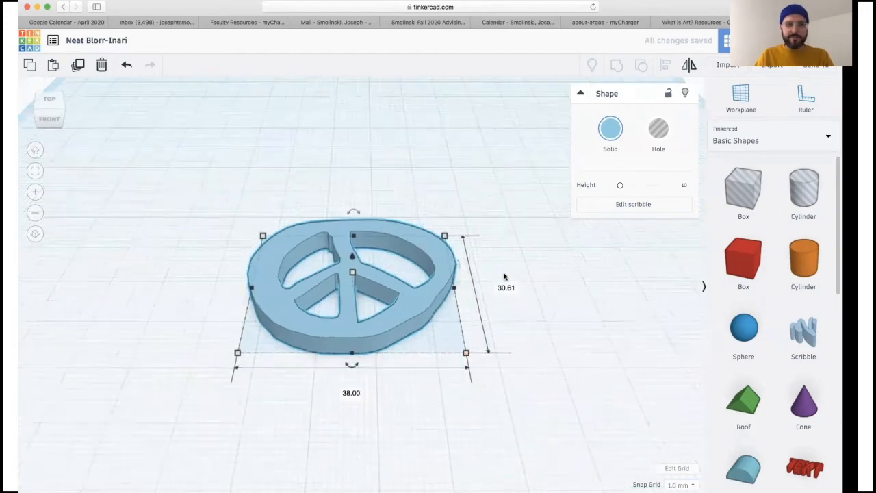
- Switch the shape library to the Featured shape generators and place an Extrusion beside the peace sign
left_click(828, 140)
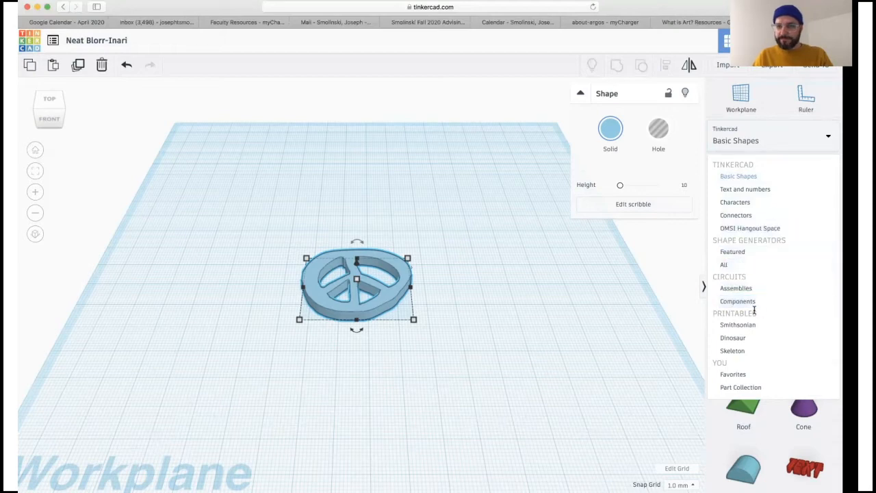
left_click(745, 253)
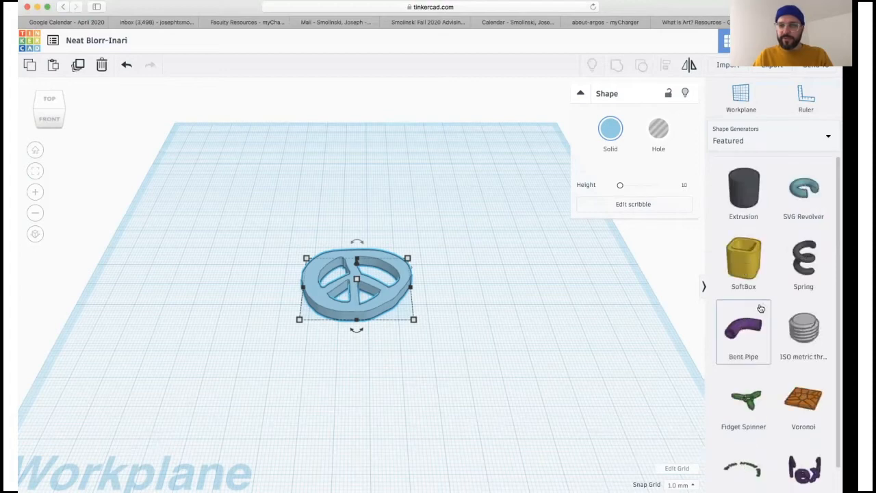
left_click(744, 199)
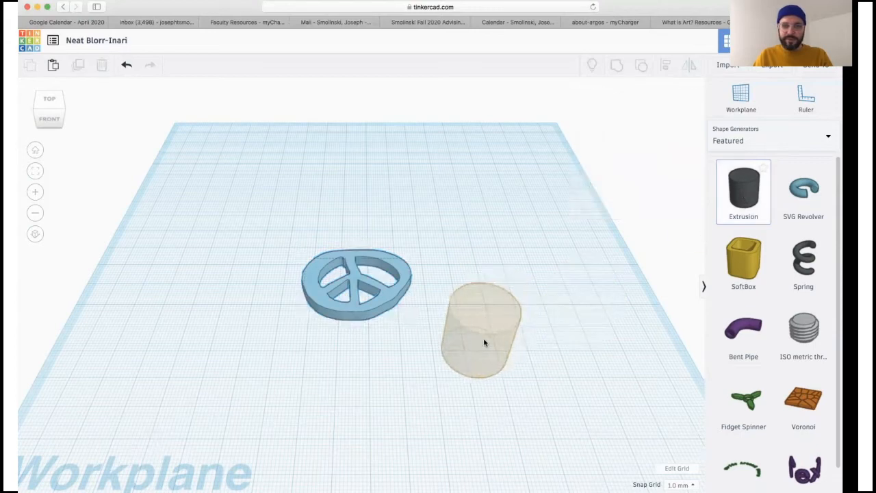
left_click(477, 342)
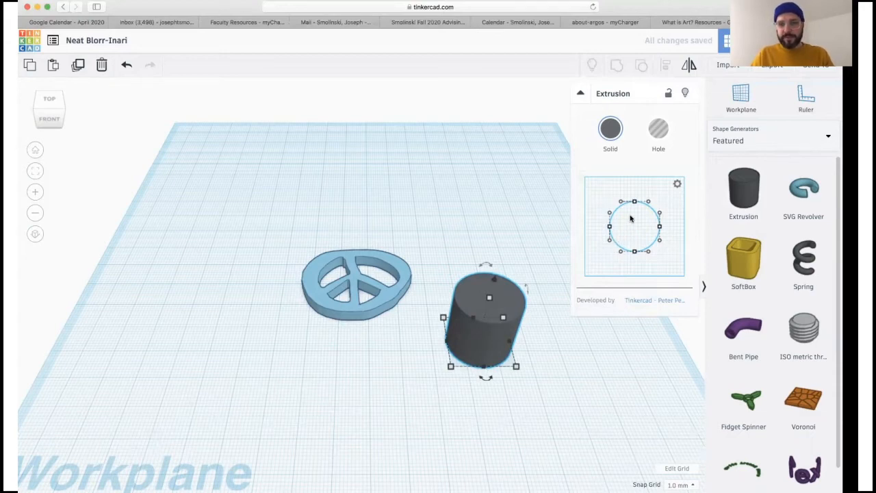
left_click_drag(634, 202, 641, 227)
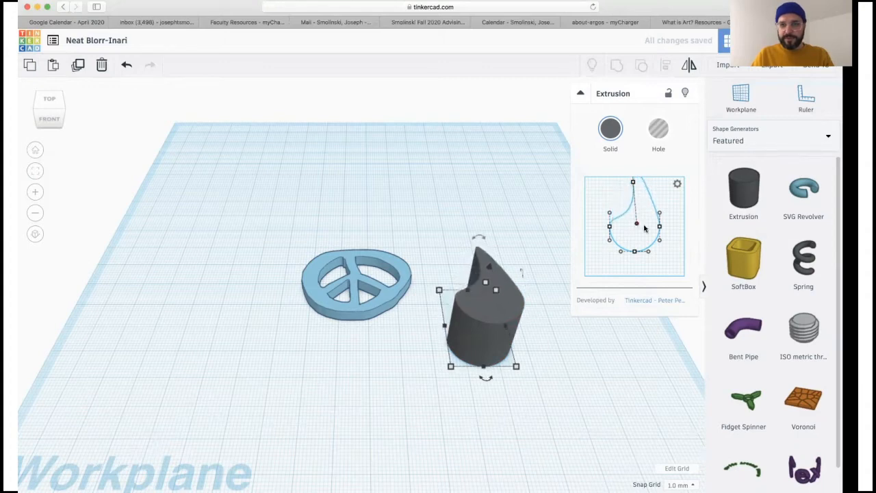
left_click_drag(648, 253, 639, 231)
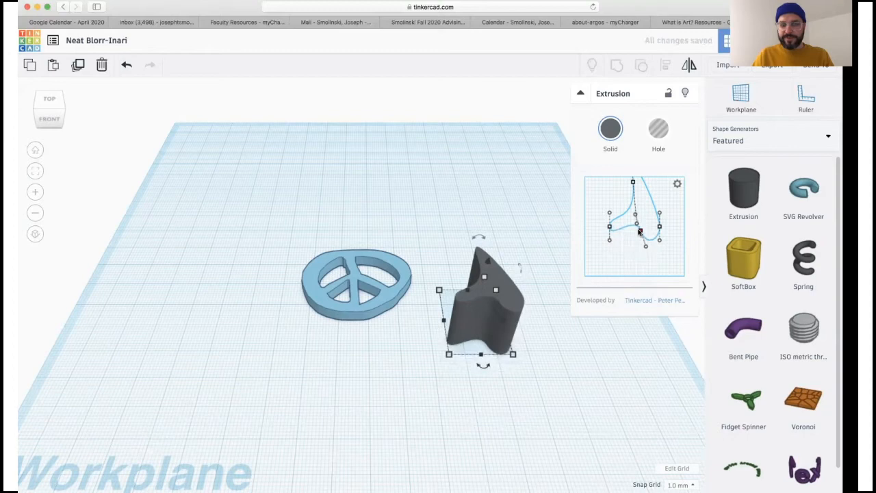
left_click(534, 366)
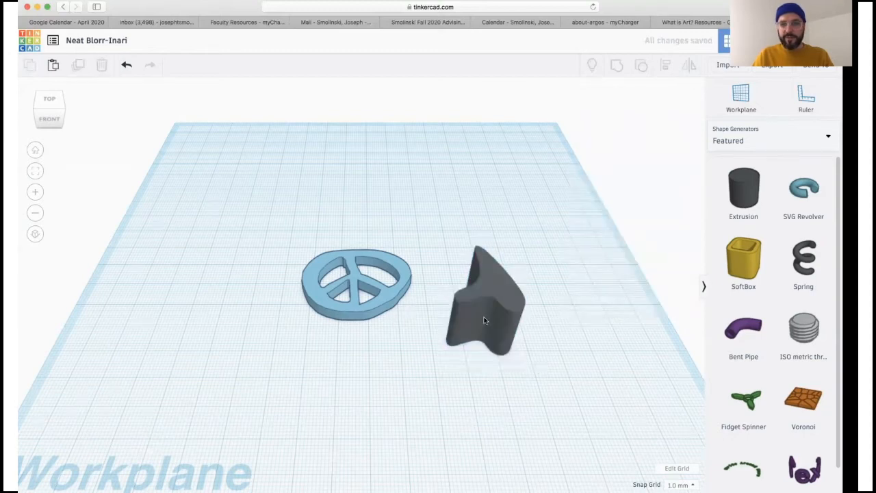
- Add a second Extrusion overlapping the first as a hole, and reduce its profile to a small rounded triangle
left_click_drag(702, 203, 483, 318)
left_click(659, 137)
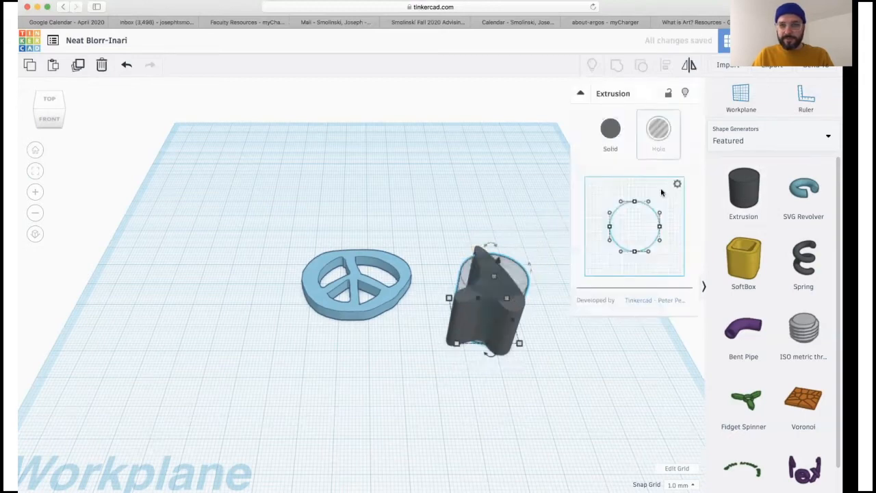
left_click_drag(609, 228, 634, 240)
left_click_drag(495, 278, 501, 250)
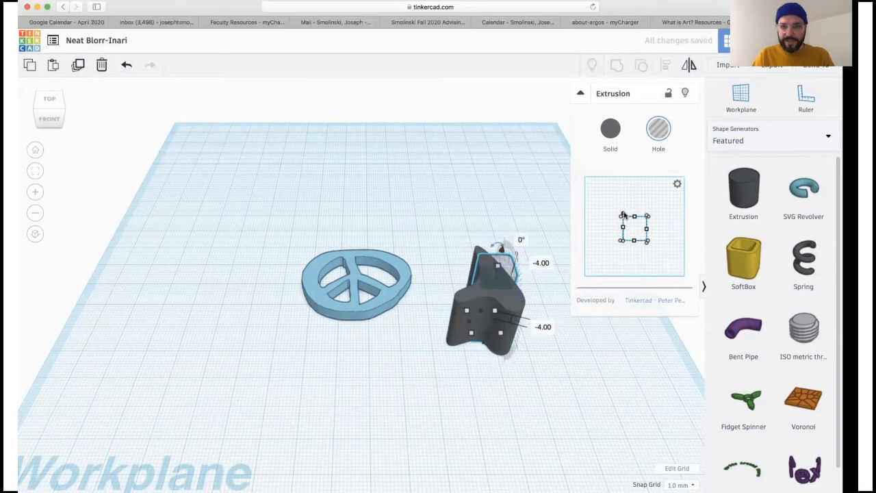
left_click_drag(623, 215, 640, 220)
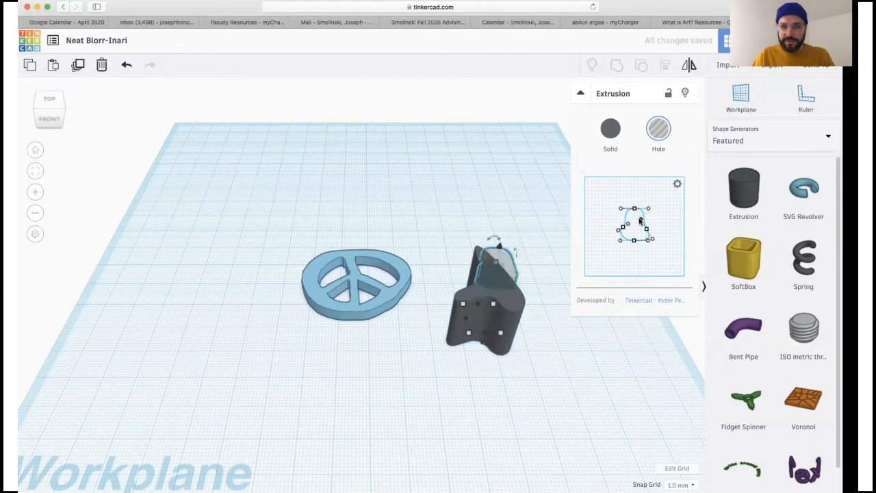
- Resize the hole Extrusion to about 9.36 by 8.80 mm and position it inside the solid Extrusion
left_click_drag(506, 266, 507, 276)
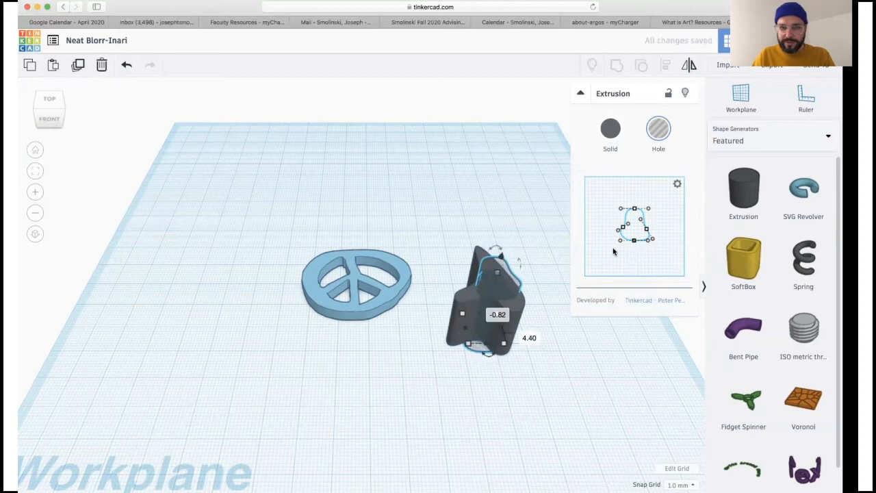
left_click_drag(516, 332, 494, 331)
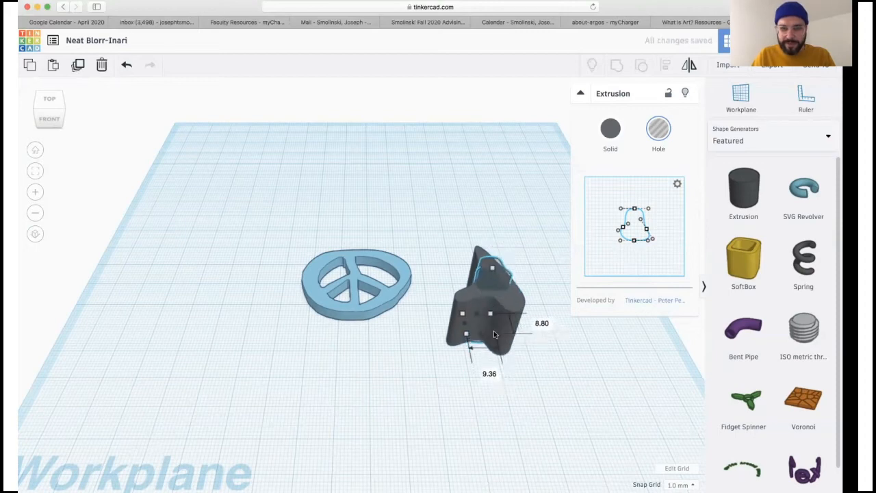
mouse_move(497, 274)
left_mouse_down()
mouse_move(501, 287)
mouse_move(502, 280)
left_mouse_up()
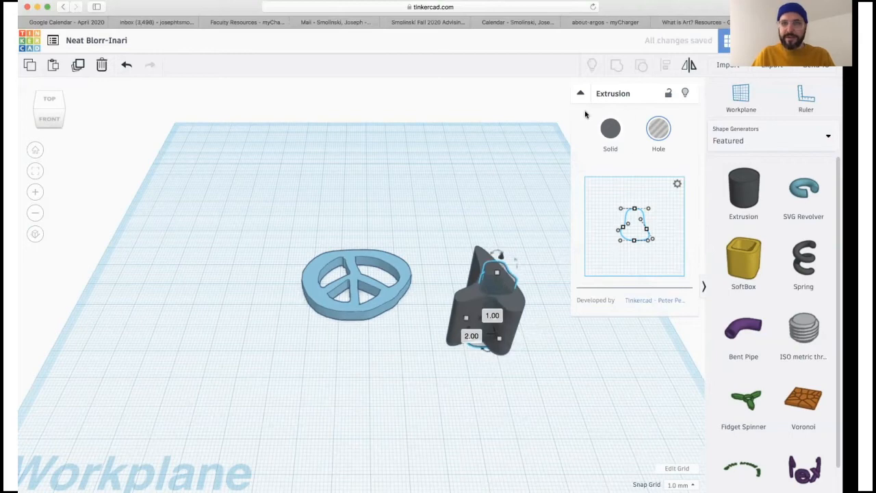
- Group the solid Extrusion with the hole Extrusion to cut the opening through it
left_click(530, 190)
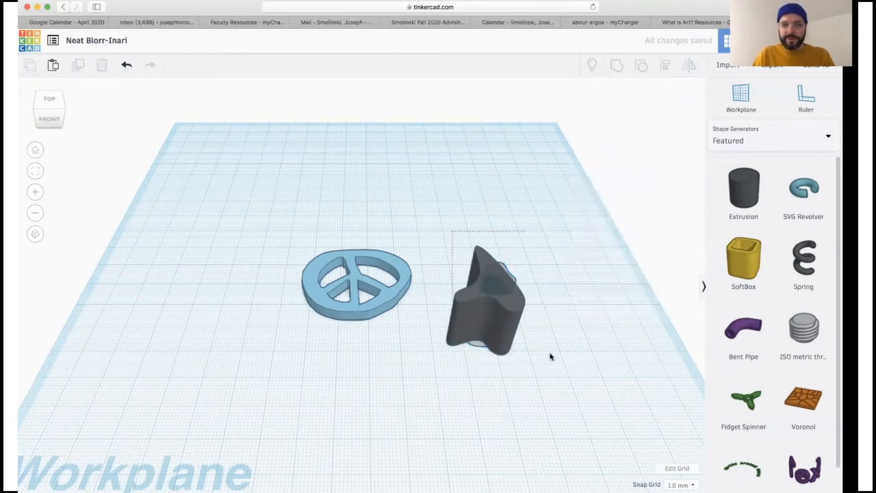
left_click_drag(551, 357, 551, 357)
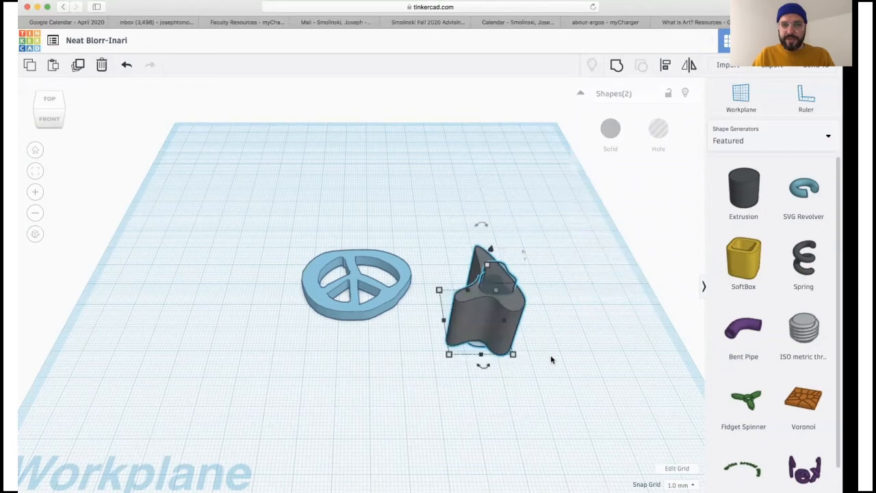
left_click(616, 66)
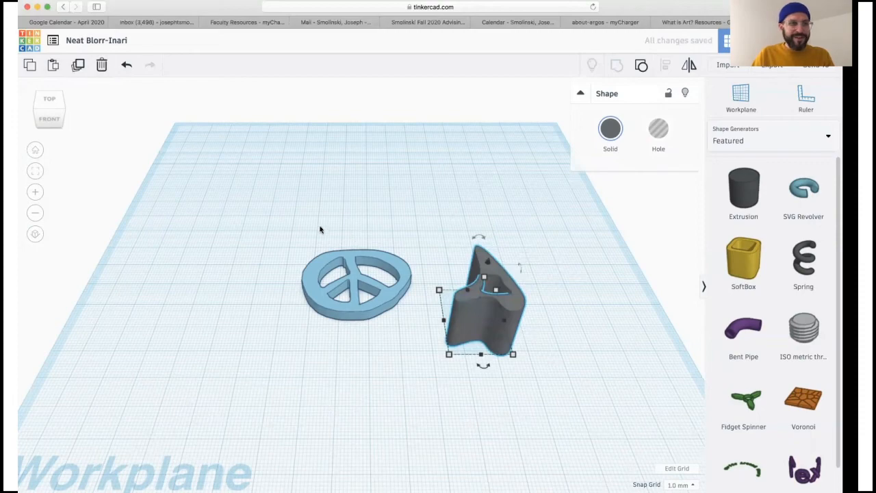
- Place a SoftBox from the Featured shape generators on the workplane behind the peace sign
right_click_drag(530, 290, 551, 308)
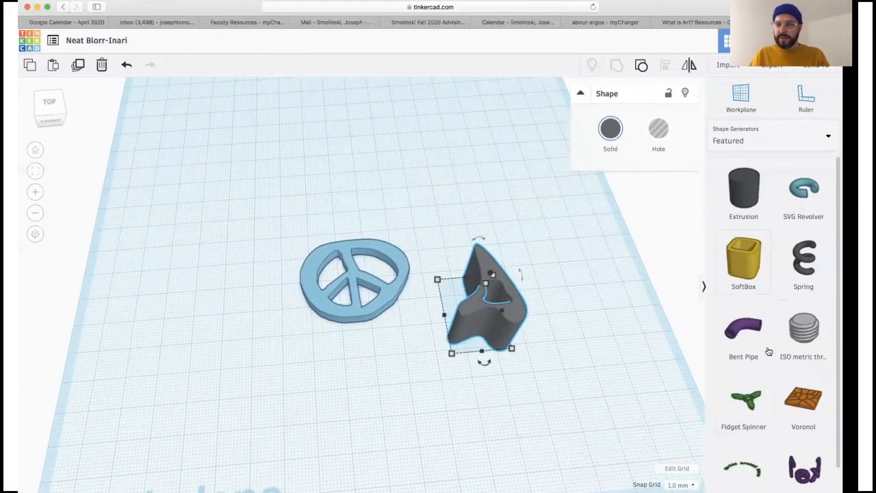
left_click(747, 270)
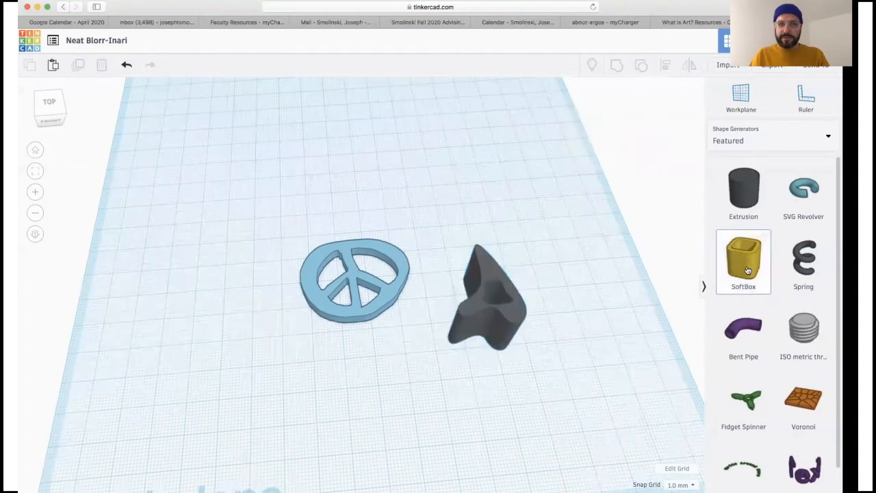
left_click(308, 203)
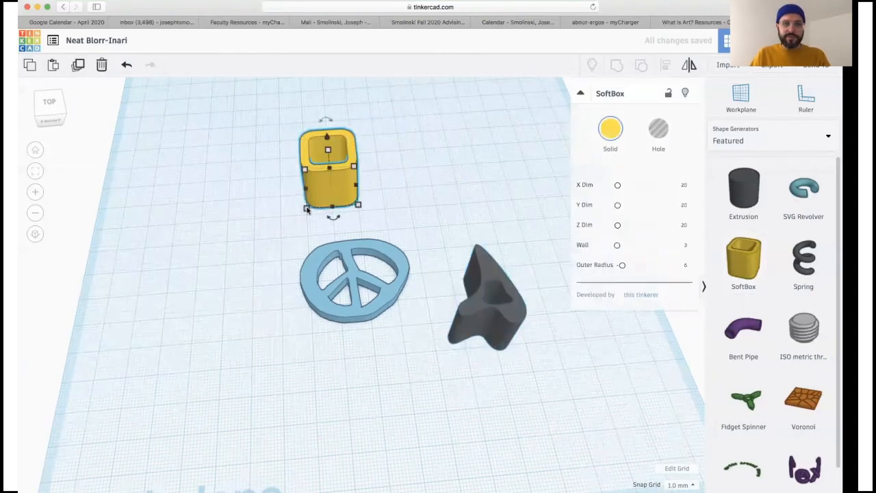
- Resize the SoftBox to X 72.55, Y 43.93 and Z 38.21, with wall 6.42 and outer radius 12.64
left_click_drag(618, 188, 620, 206)
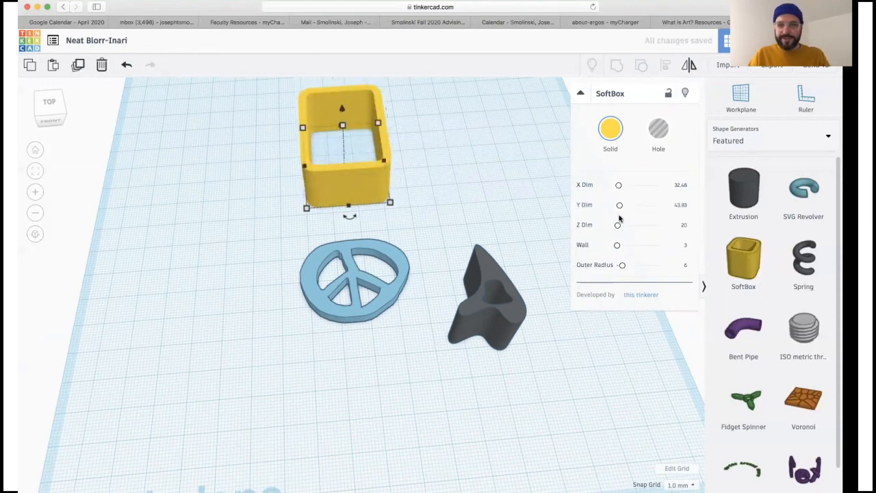
left_click_drag(617, 226, 619, 225)
right_click_drag(457, 171, 610, 150)
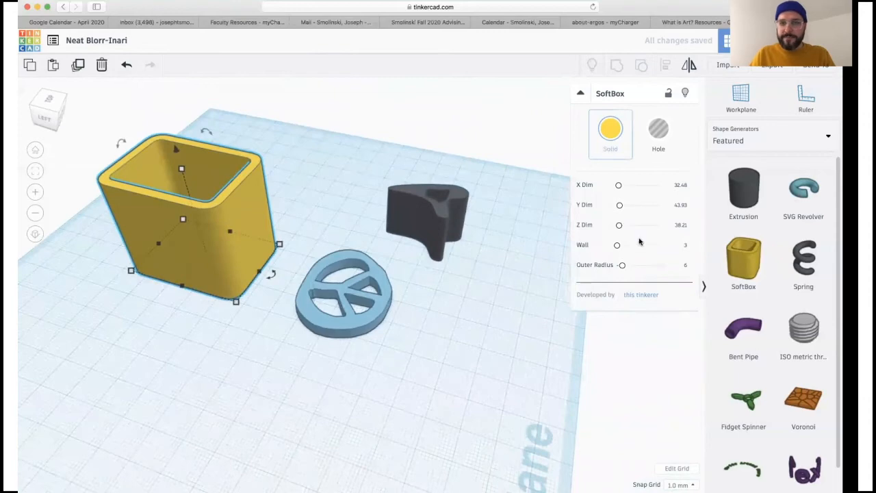
left_click_drag(617, 246, 630, 267)
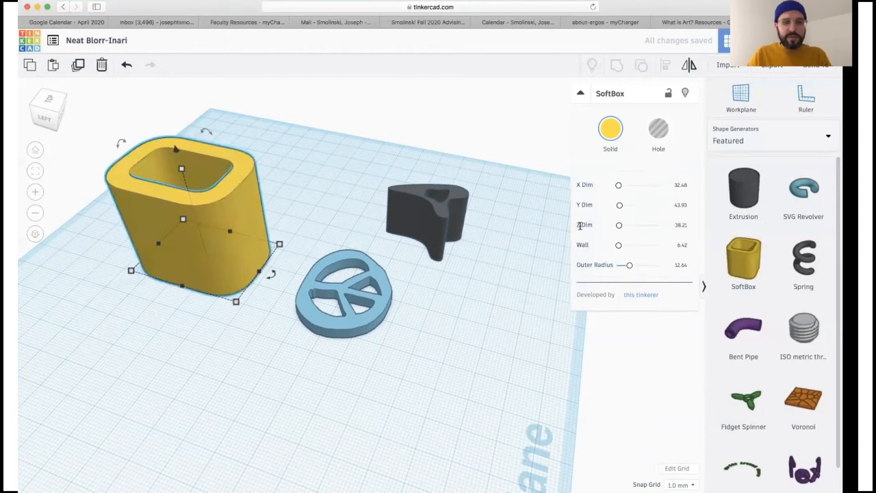
left_click_drag(619, 187, 622, 188)
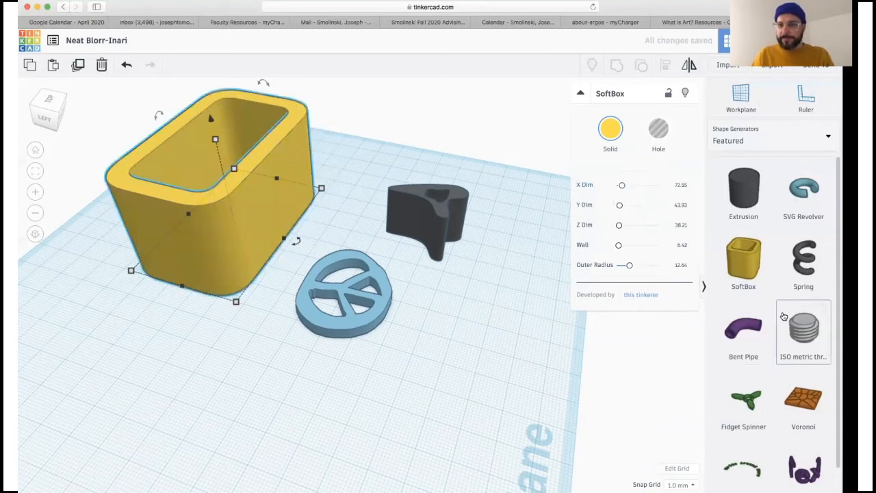
- Place an Adjustable Box from the second page of Featured shape generators on the workplane beside the peace sign
scroll(787, 318, "down", 2)
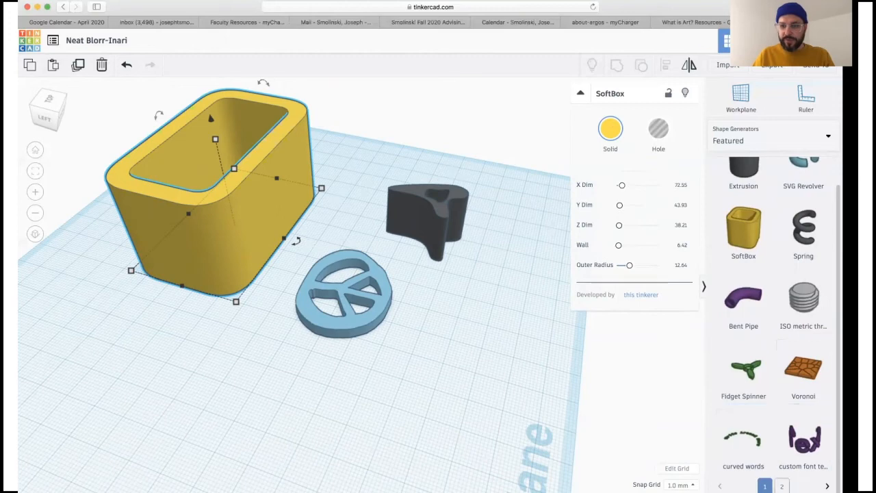
left_click(782, 486)
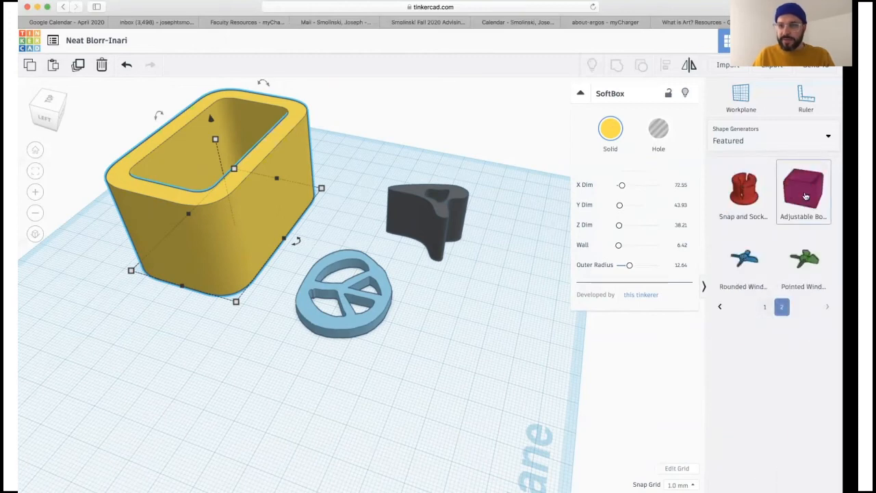
left_click(806, 197)
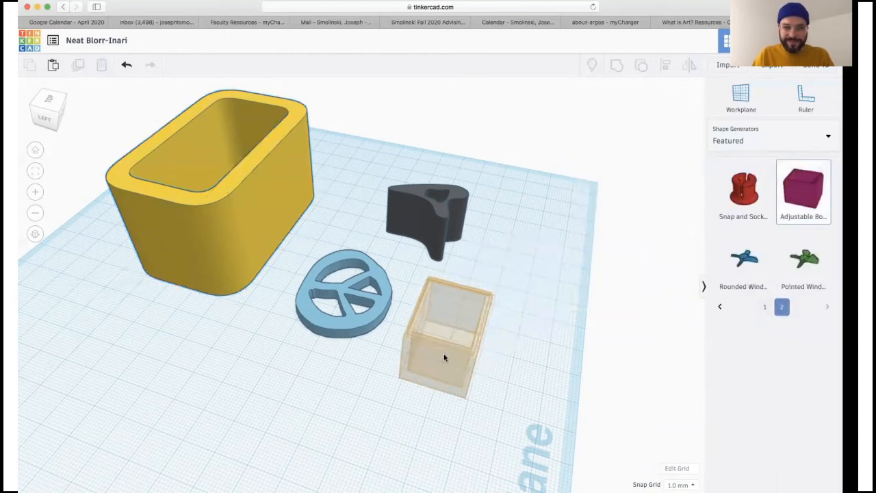
left_click(444, 353)
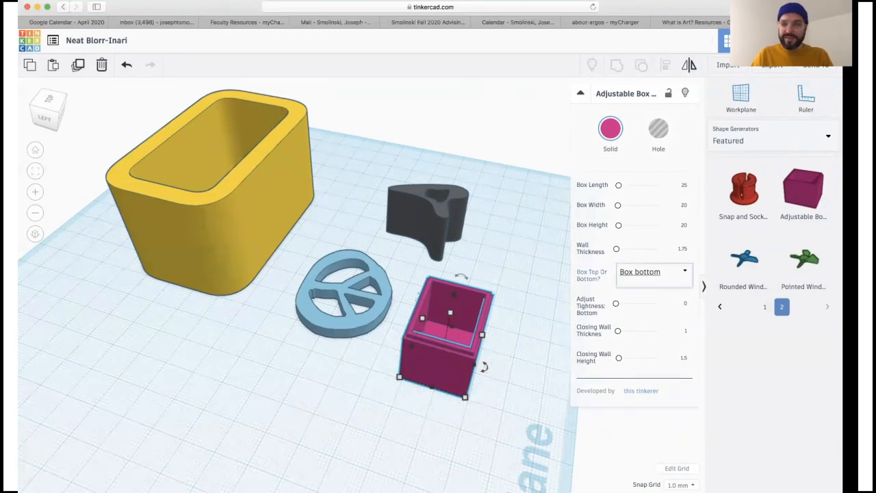
- Add a second Adjustable Box in front of the peace sign, lower it to about 7 mm high and make it a Box top
left_click_drag(808, 187, 311, 416)
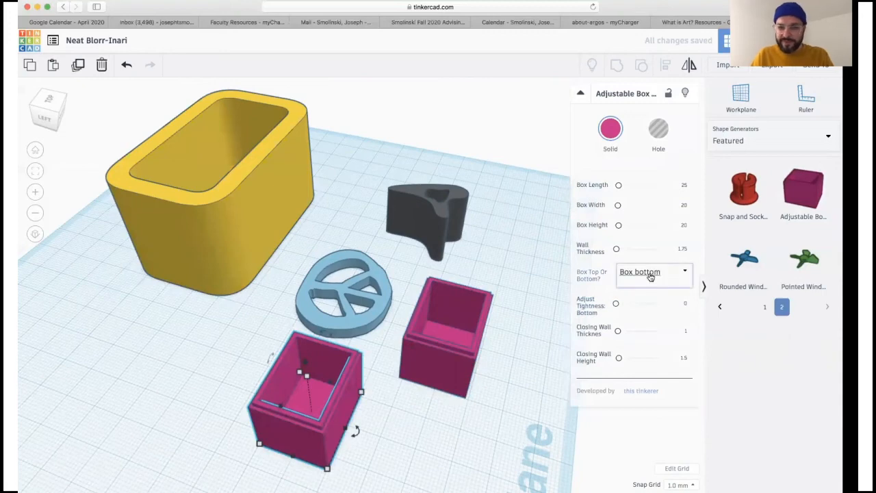
mouse_move(304, 369)
left_mouse_down()
mouse_move(302, 361)
mouse_move(304, 381)
mouse_move(297, 353)
mouse_move(313, 394)
left_mouse_up()
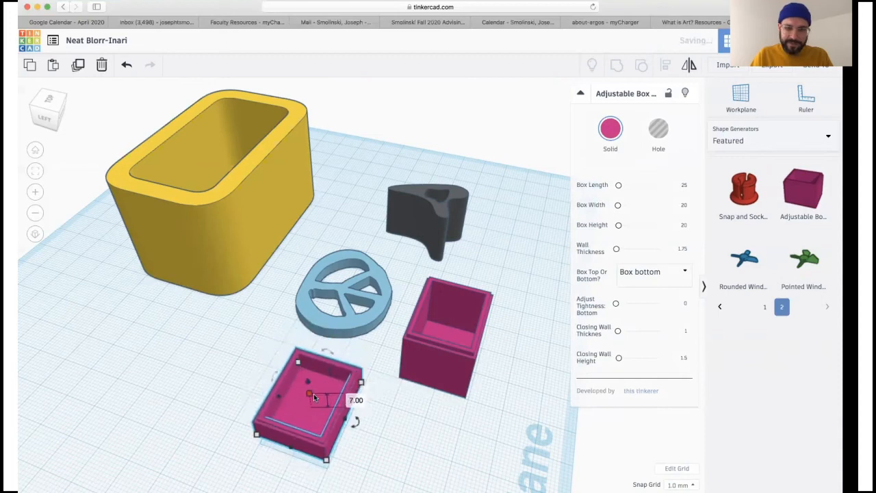
left_click(650, 277)
left_click(635, 292)
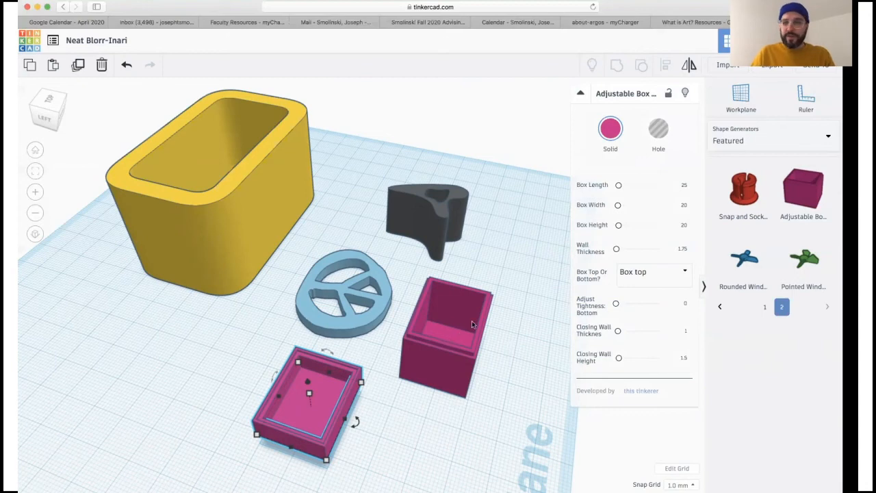
- Place a Triceratops Skull from the Smithsonian printables on the workplane in front of the SoftBox
left_click(753, 142)
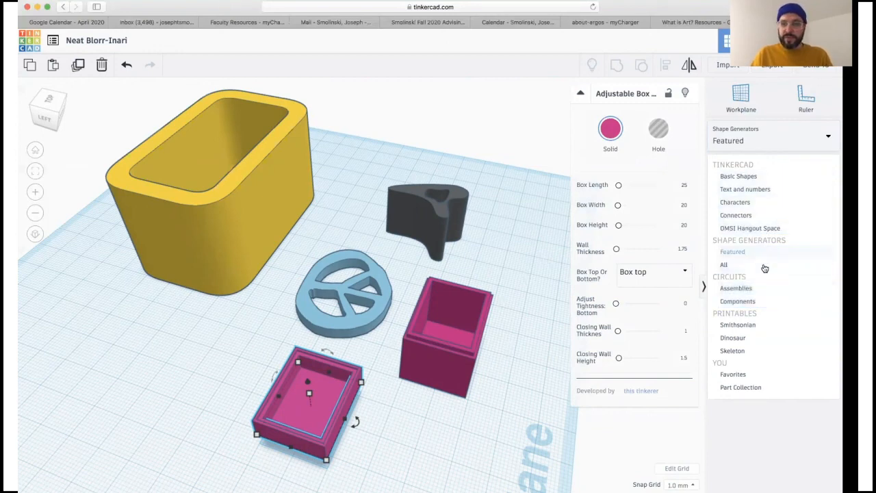
left_click(744, 325)
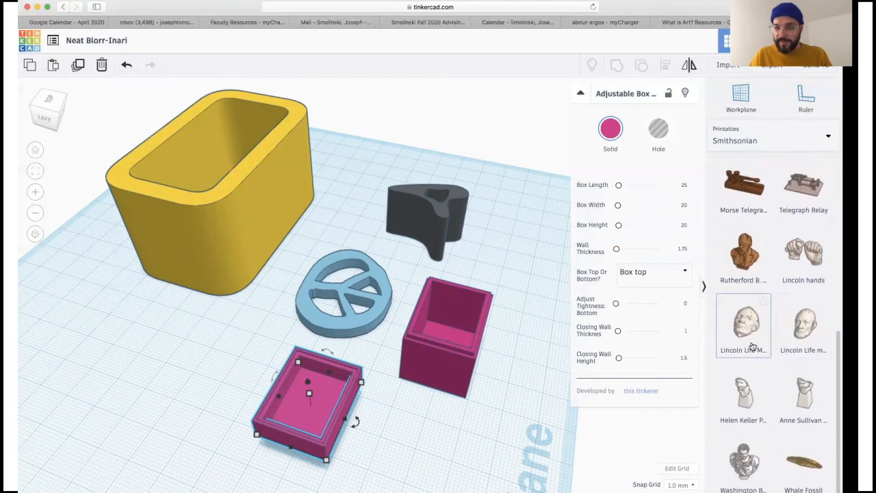
scroll(751, 347, "up", 5)
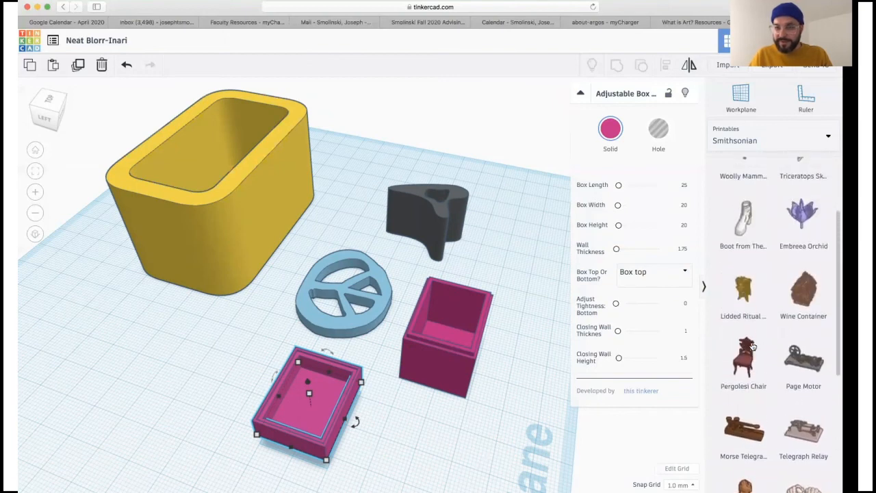
scroll(751, 346, "up", 2)
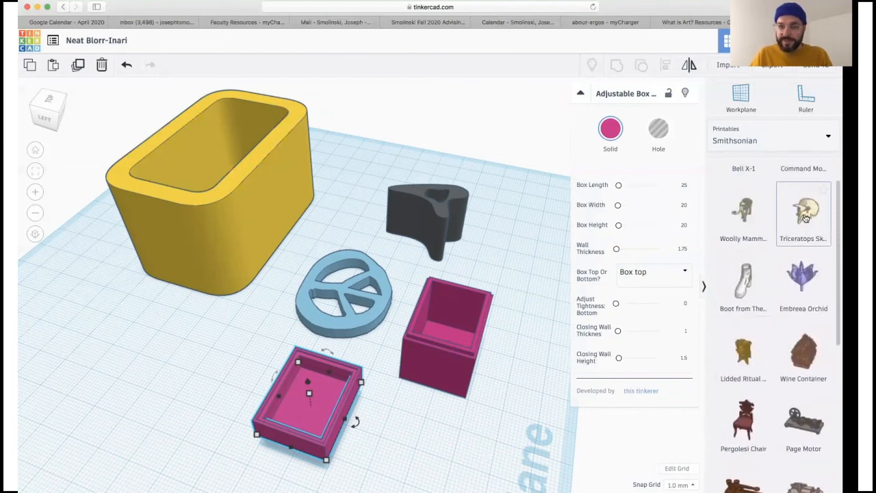
left_click(178, 348)
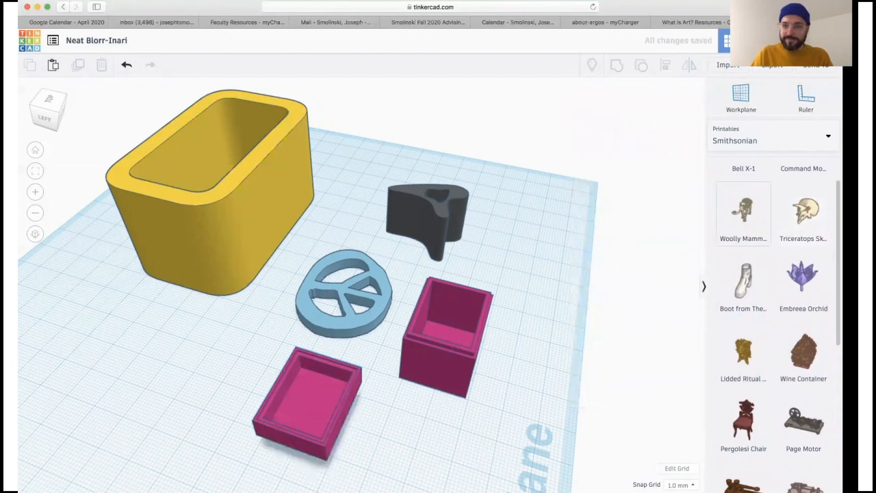
left_click(149, 303)
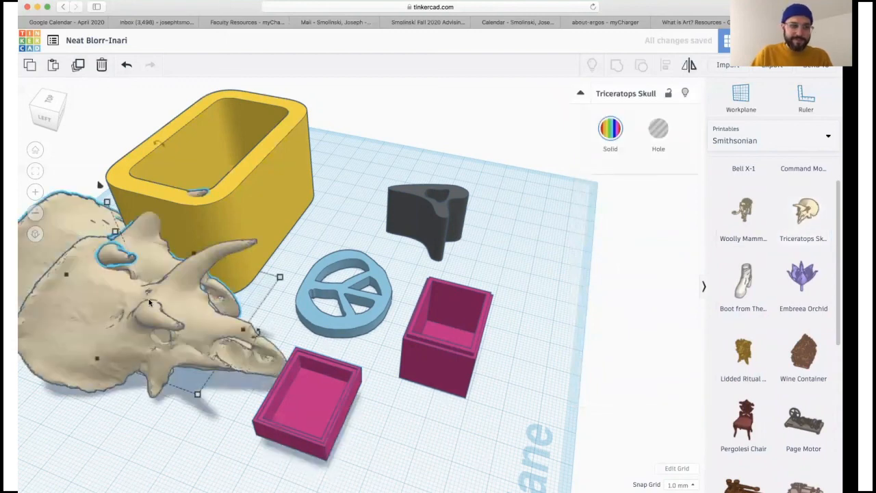
- Undo the duplicate Triceratops Skull and nudge the remaining skull slightly on the workplane
key("ctrl+z")
mouse_move(143, 301)
left_mouse_down()
mouse_move(173, 296)
mouse_move(168, 305)
mouse_move(145, 297)
left_mouse_up()
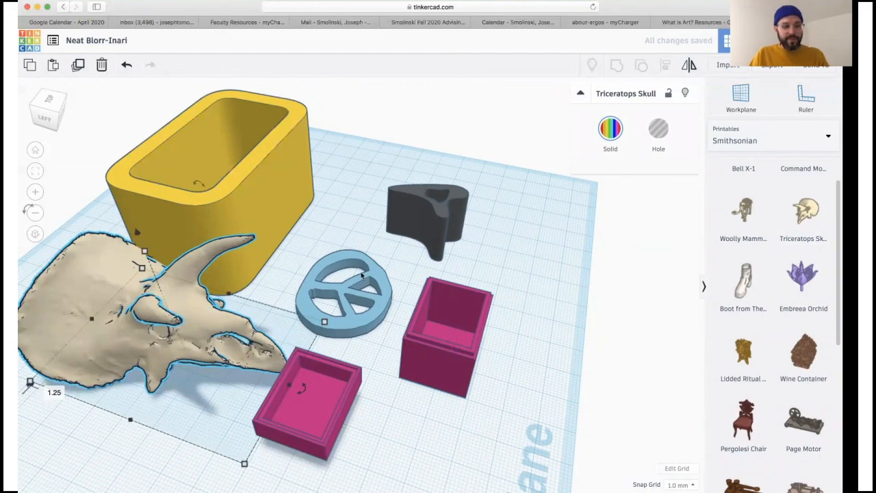
right_click_drag(324, 233, 163, 223)
right_click_drag(426, 257, 463, 245)
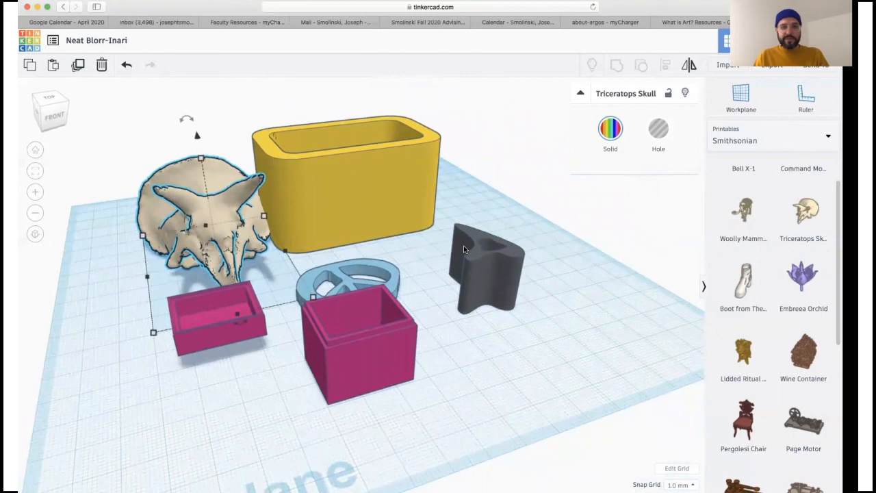